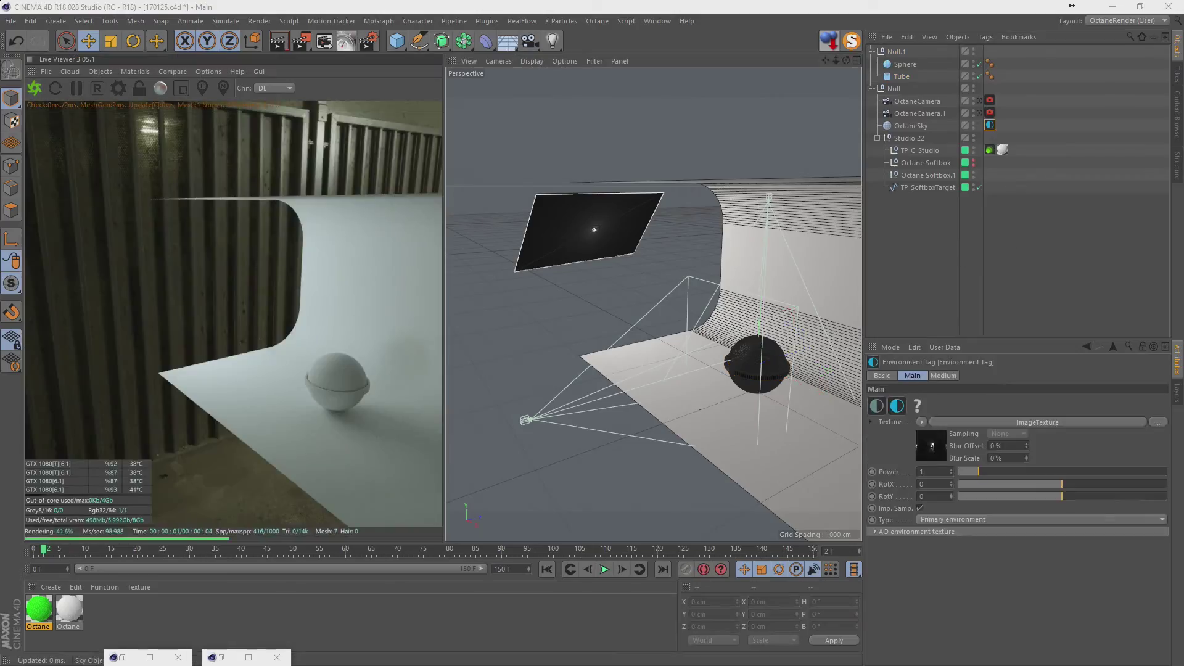
- Give the sphere an xpCollider tag and add an xpTrail generator to the particles
click(979, 112)
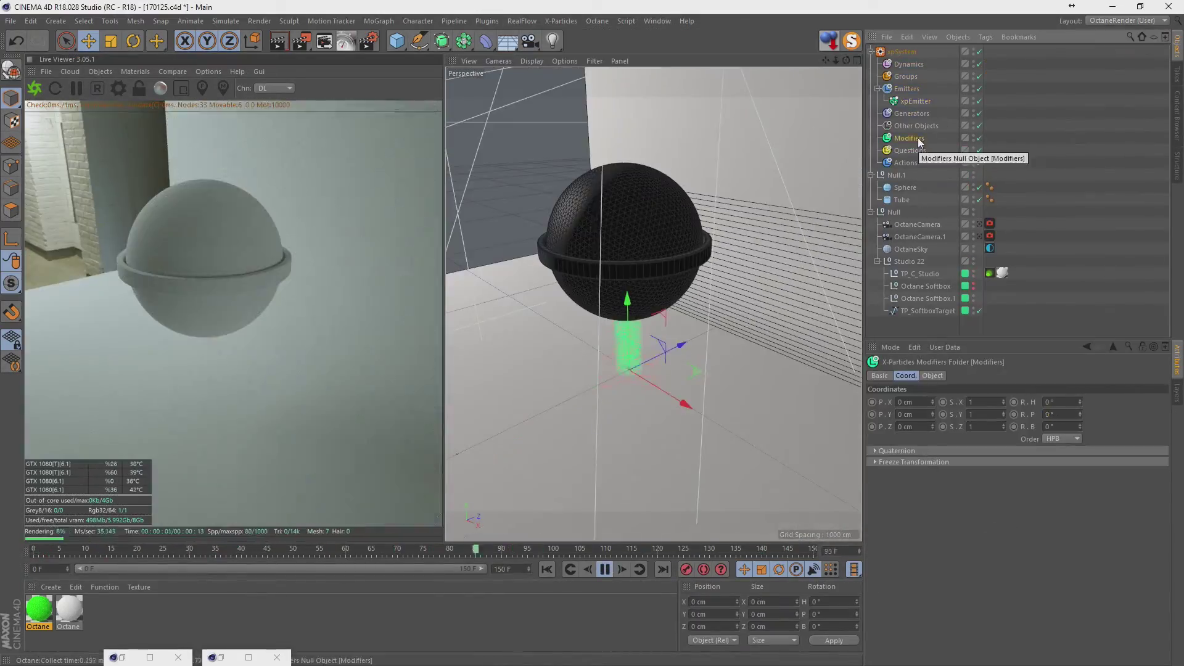
right_click(918, 138)
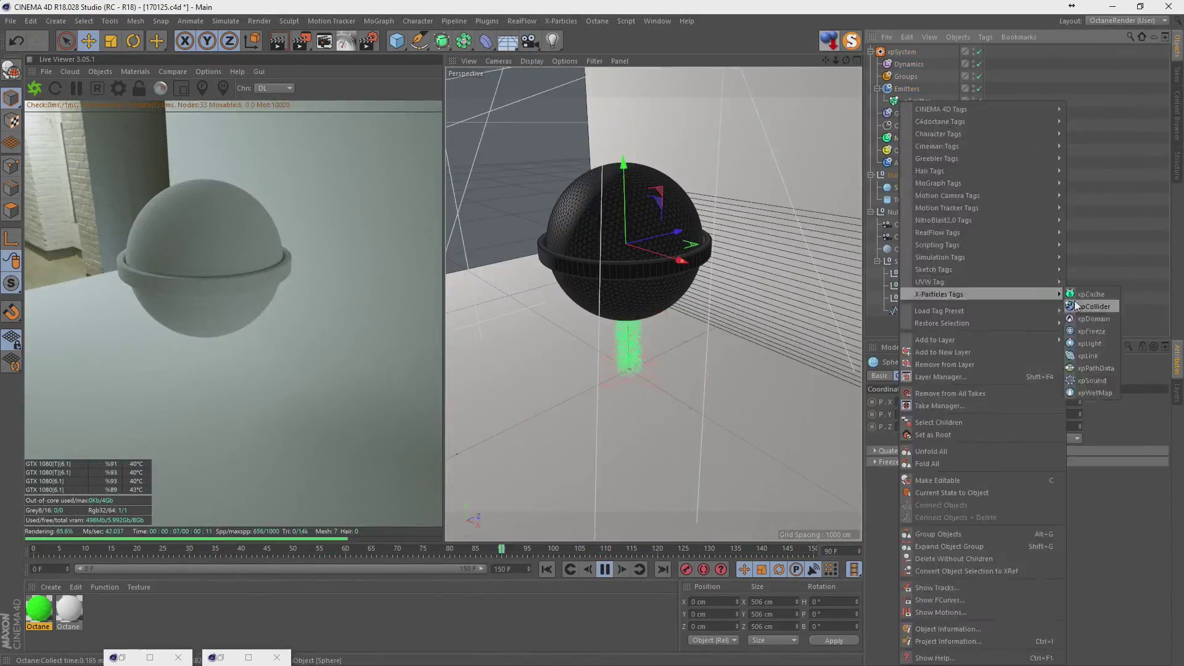
click(1132, 307)
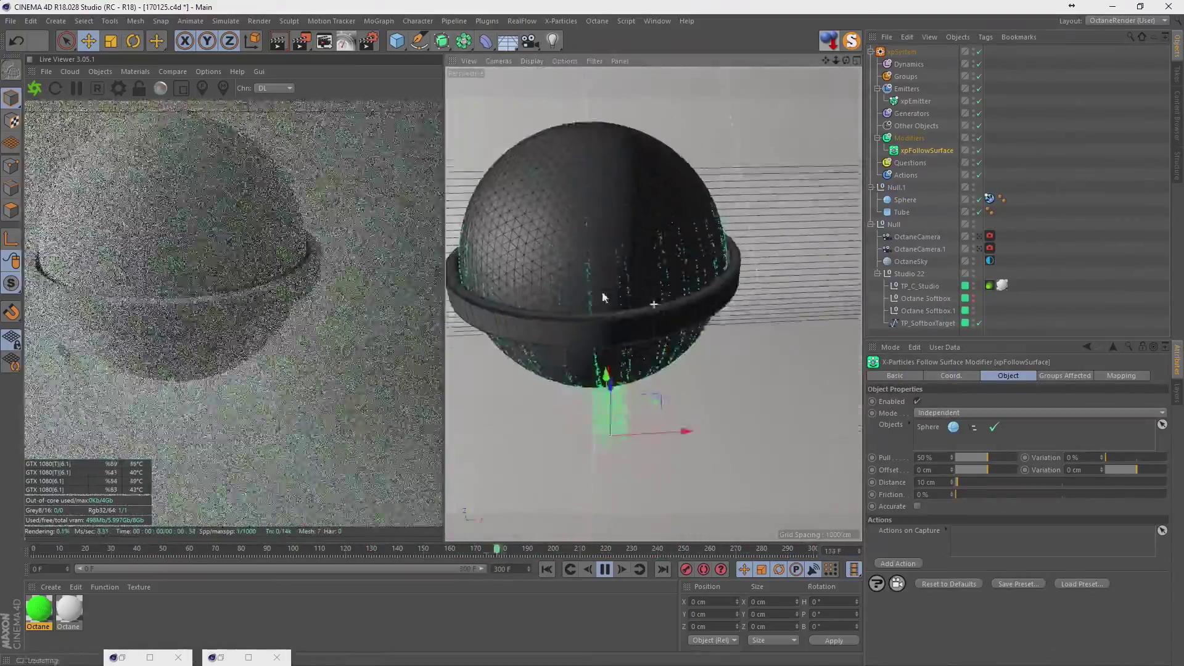
click(911, 113)
click(1163, 426)
click(944, 525)
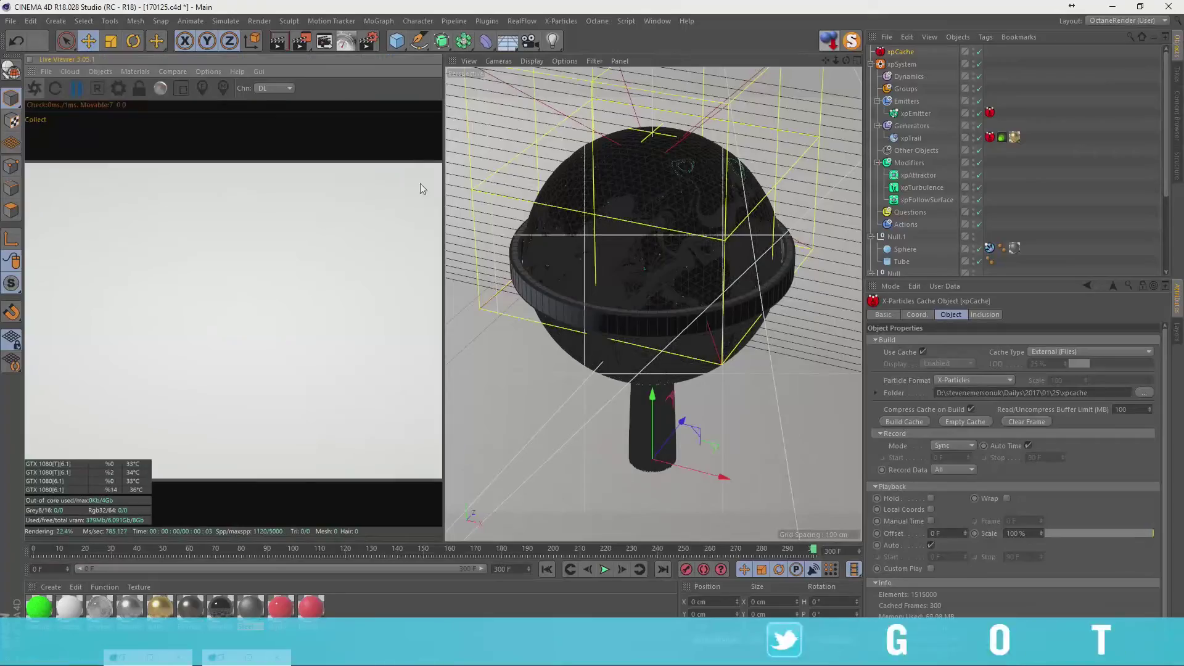
- Close the finished cache dialog and change xpTrail's heading rotation to reposition the swirls
click(910, 138)
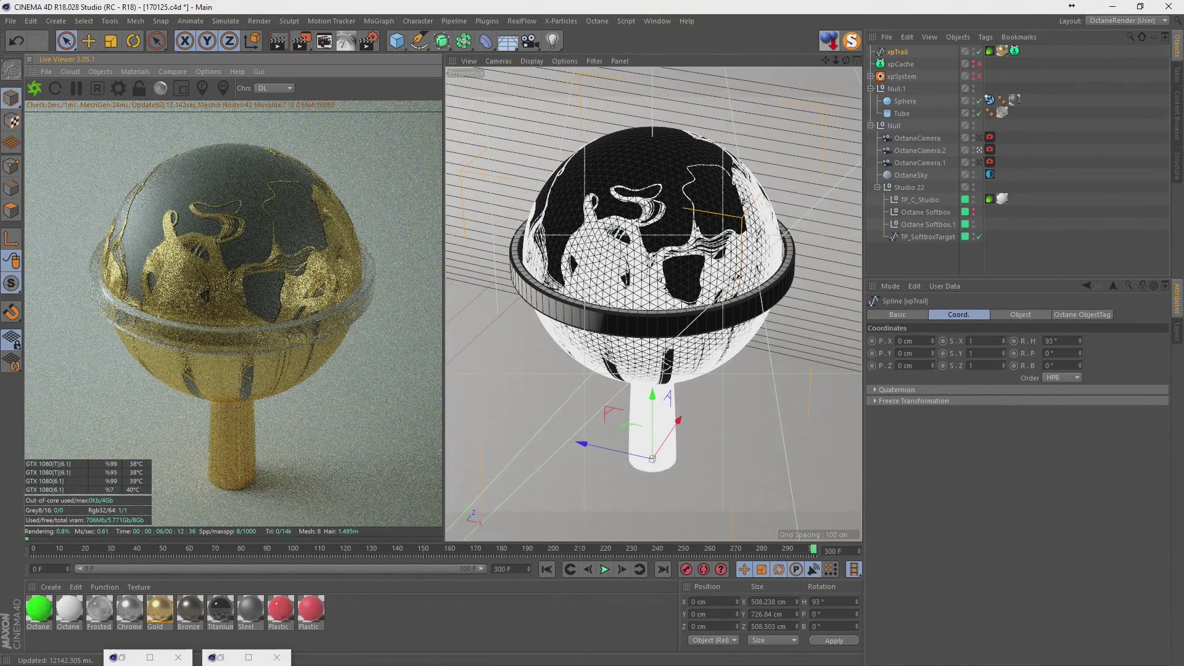
drag(1080, 341, 1054, 225)
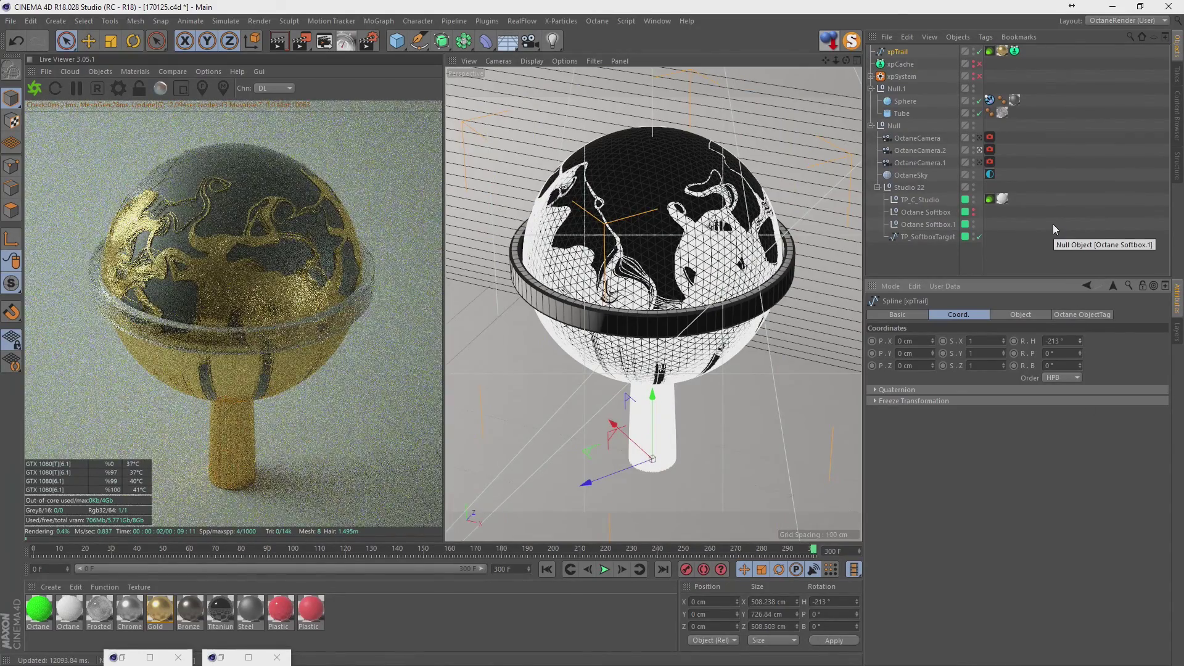
click(75, 92)
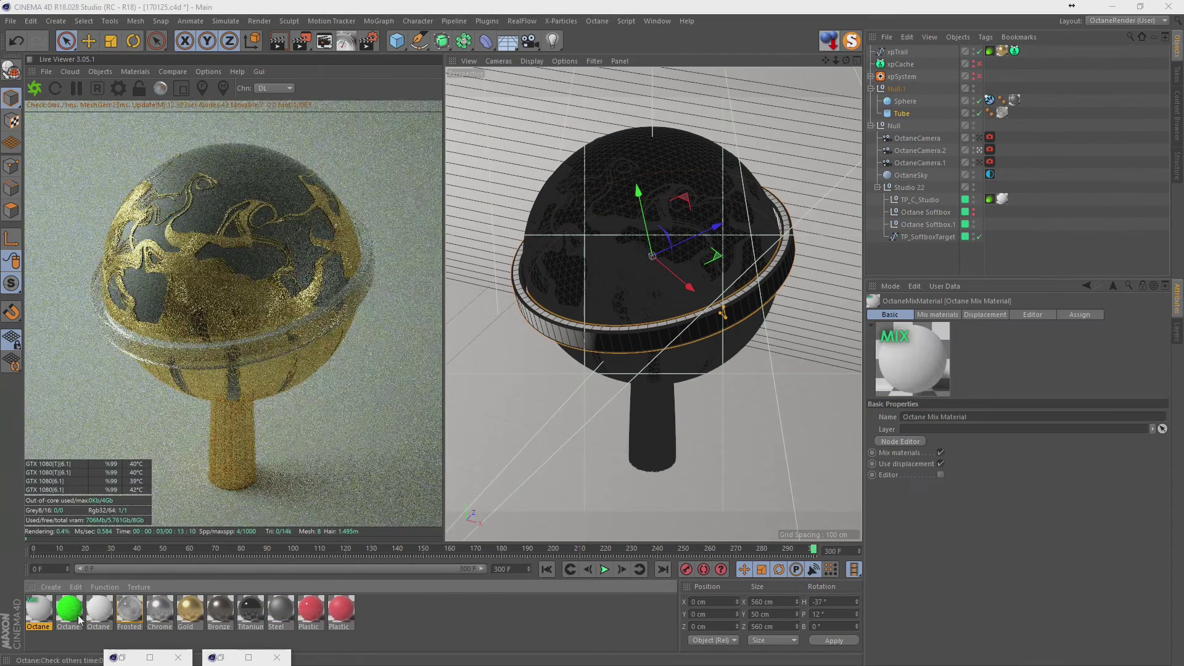
- Create an Octane Mix Material driven by a Gradient with Constant interpolation and a shifted black knot
double_click(38, 608)
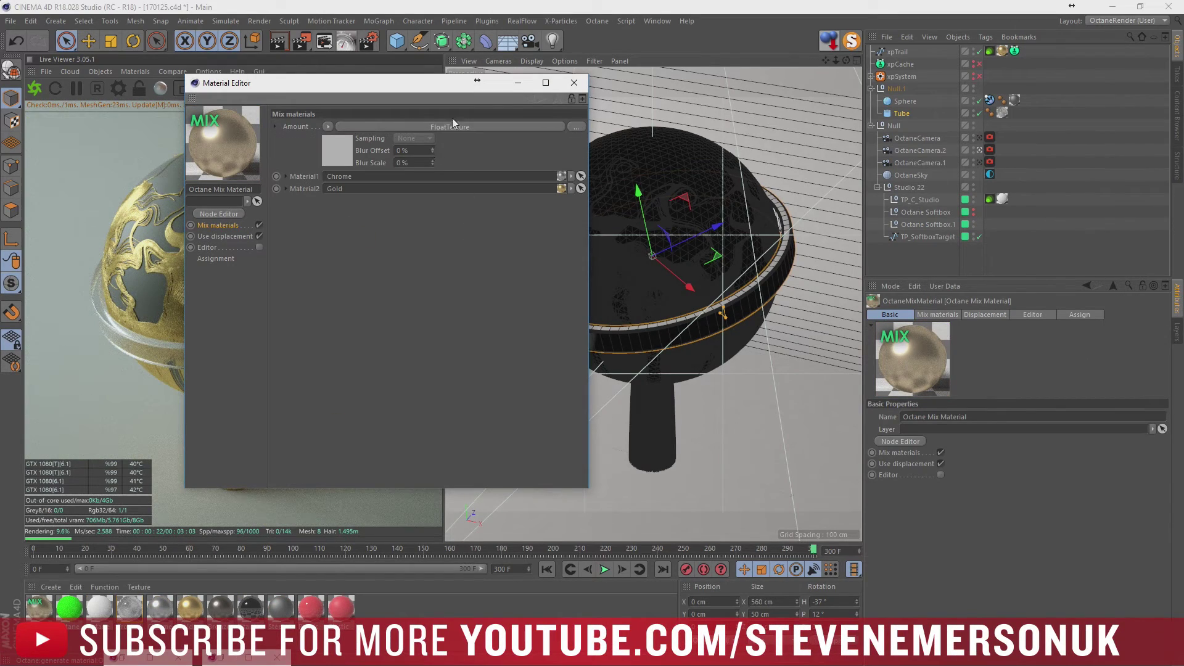
click(453, 122)
click(450, 127)
drag(329, 220, 447, 220)
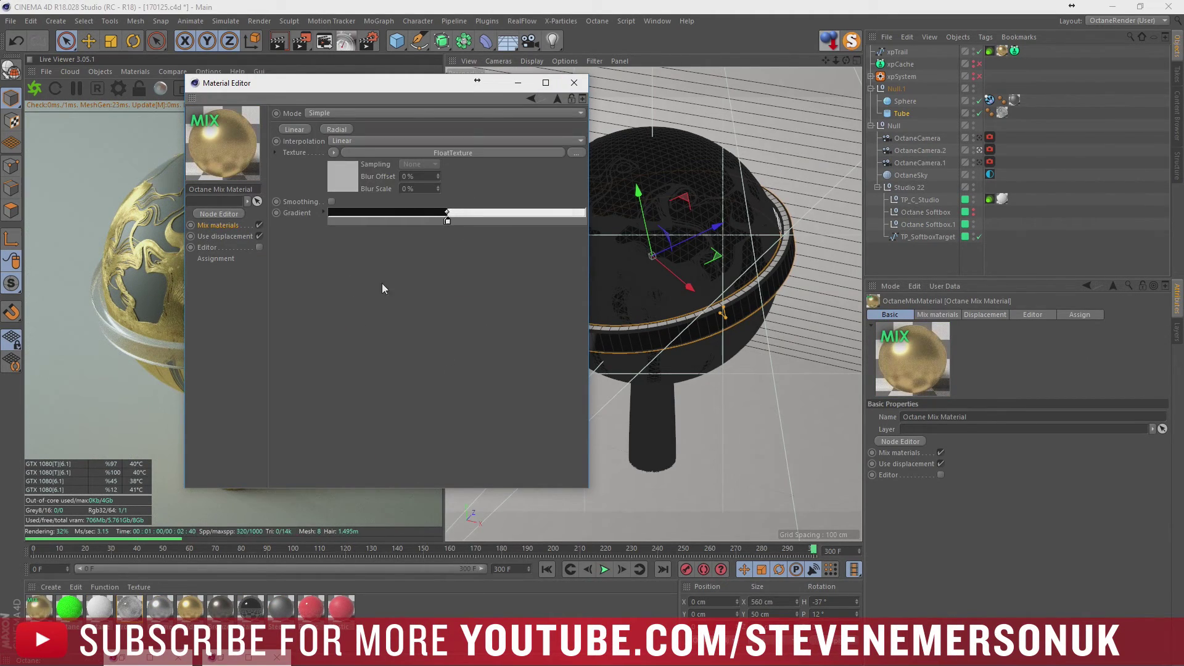
drag(345, 82, 598, 105)
click(610, 163)
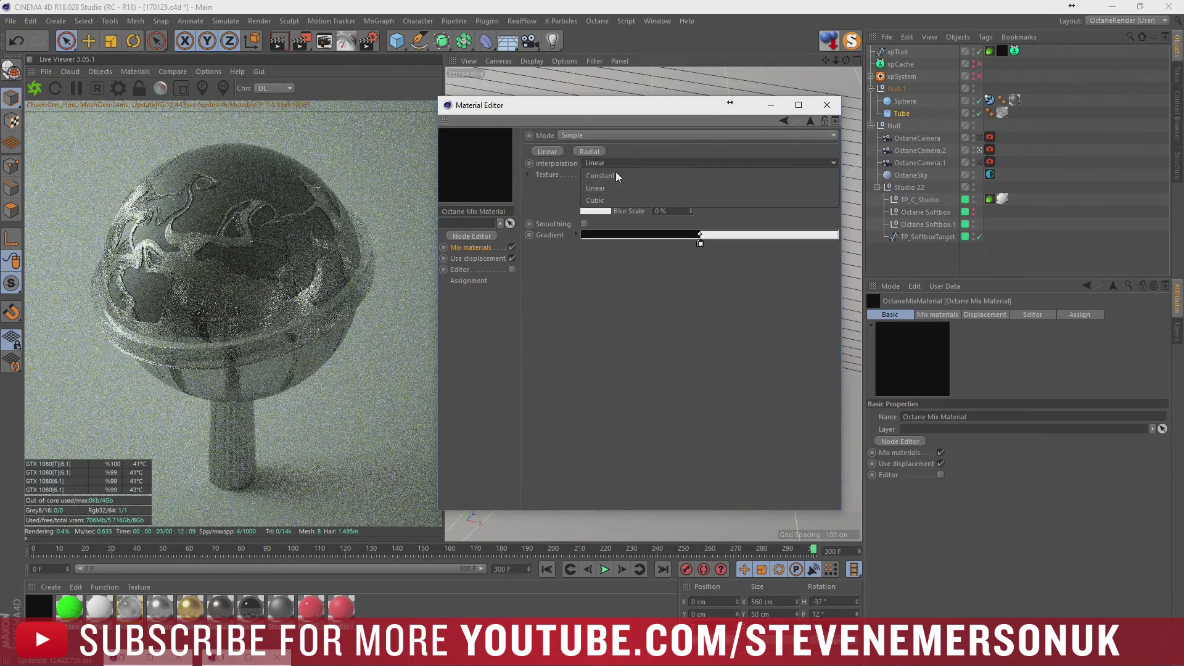
key(r)
click(771, 105)
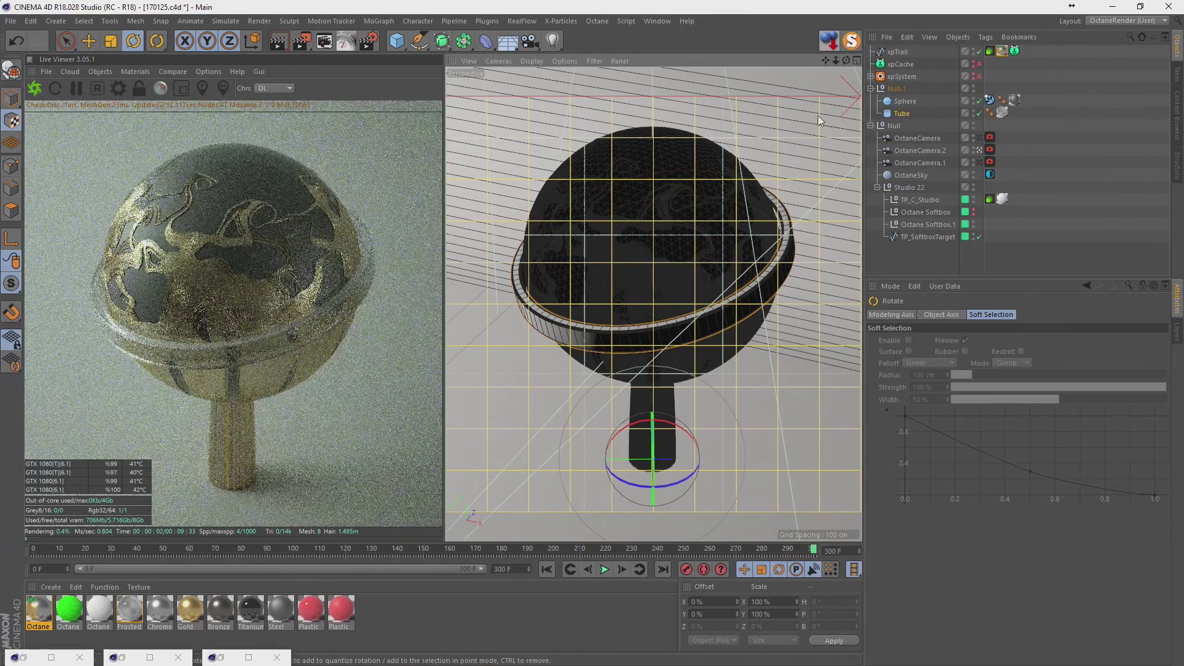
- Try Cubic interpolation and reposition the gradient knots, then return to Constant interpolation
key(ctrl+d)
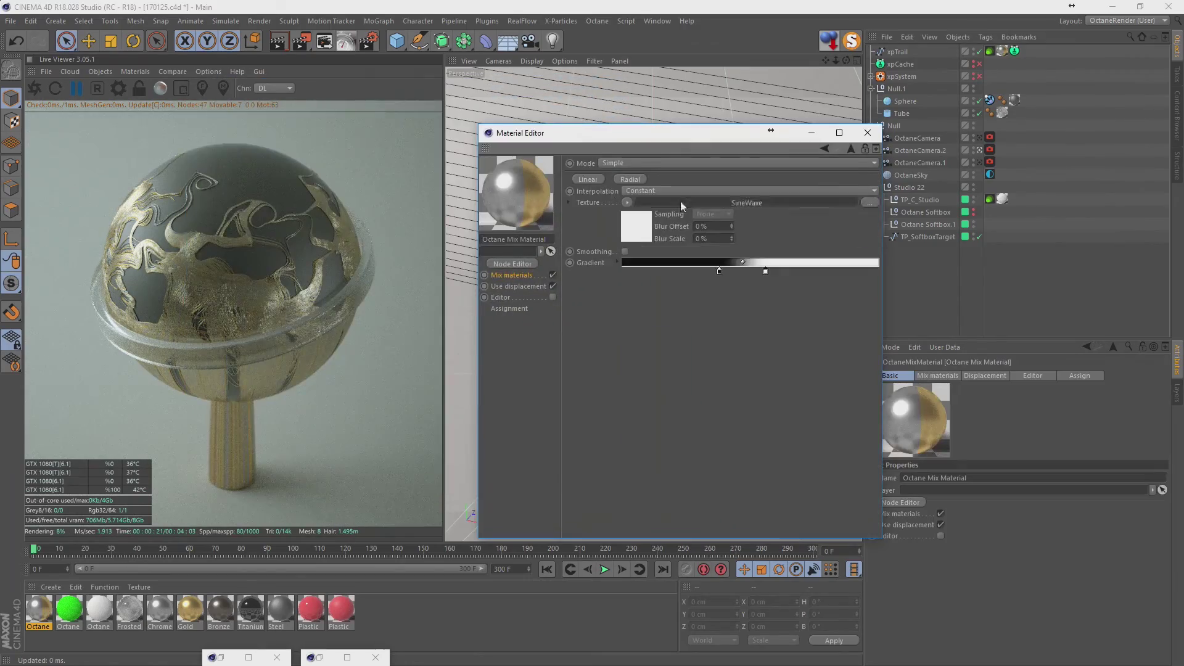
click(681, 206)
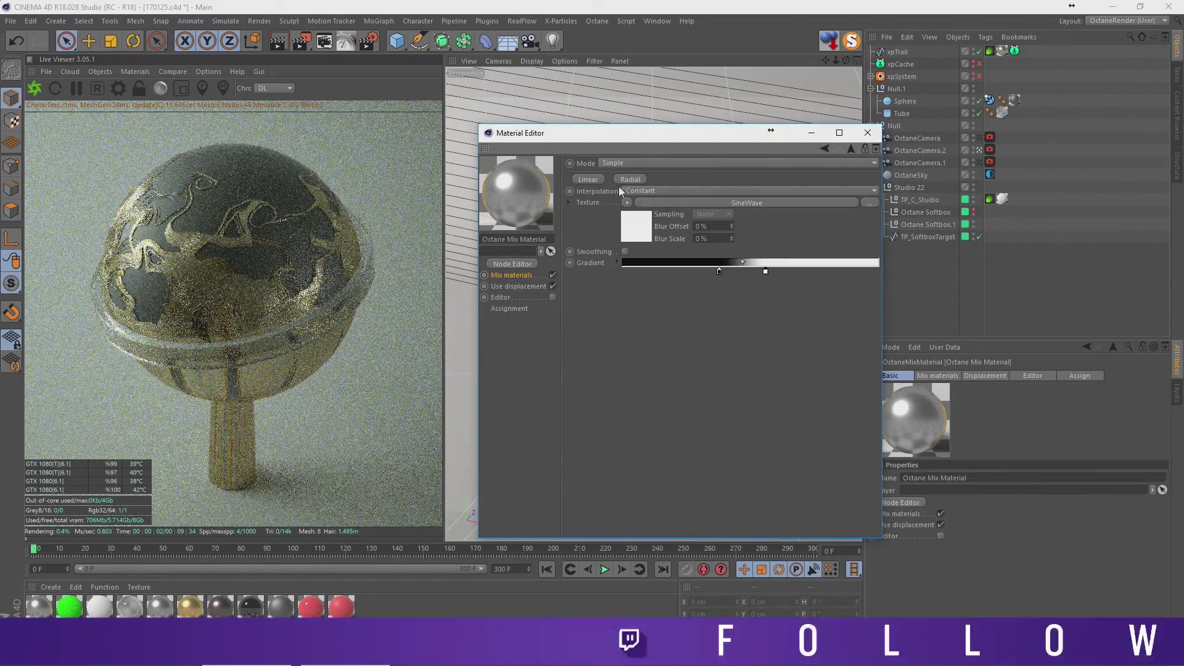
click(635, 191)
click(639, 216)
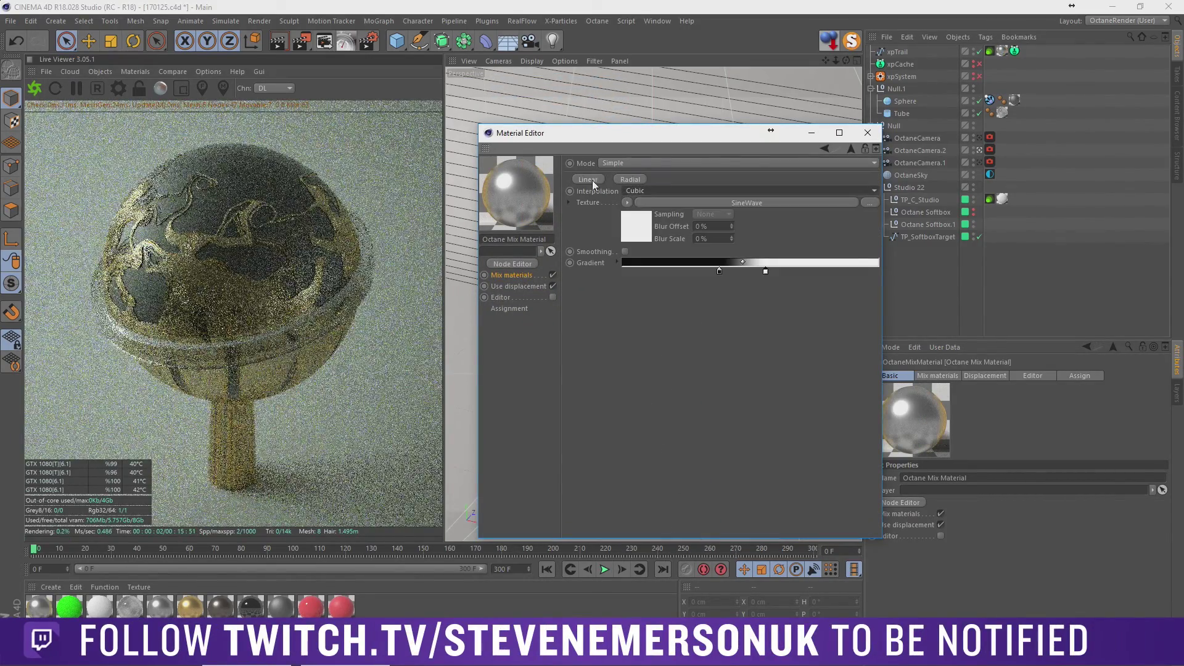
mouse_move(765, 271)
mouse_down()
mouse_move(782, 271)
mouse_move(684, 272)
mouse_up()
click(678, 191)
click(641, 196)
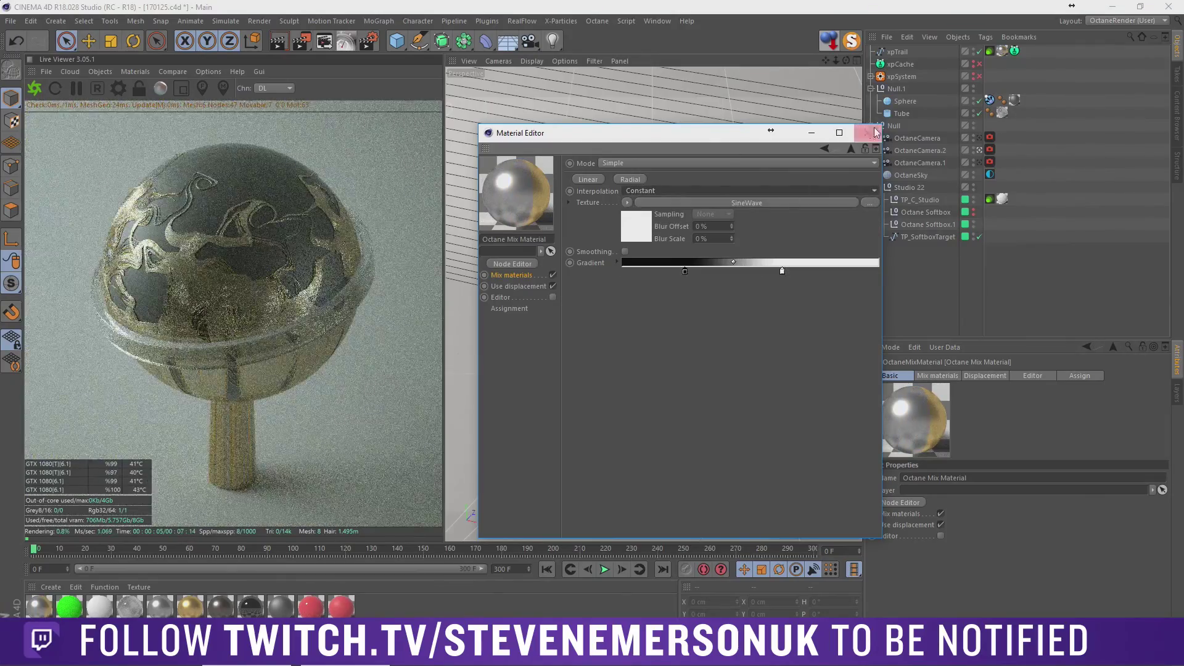
- Close the material editor and bring up the Octane render settings' GI mode options
click(876, 132)
click(118, 88)
click(702, 256)
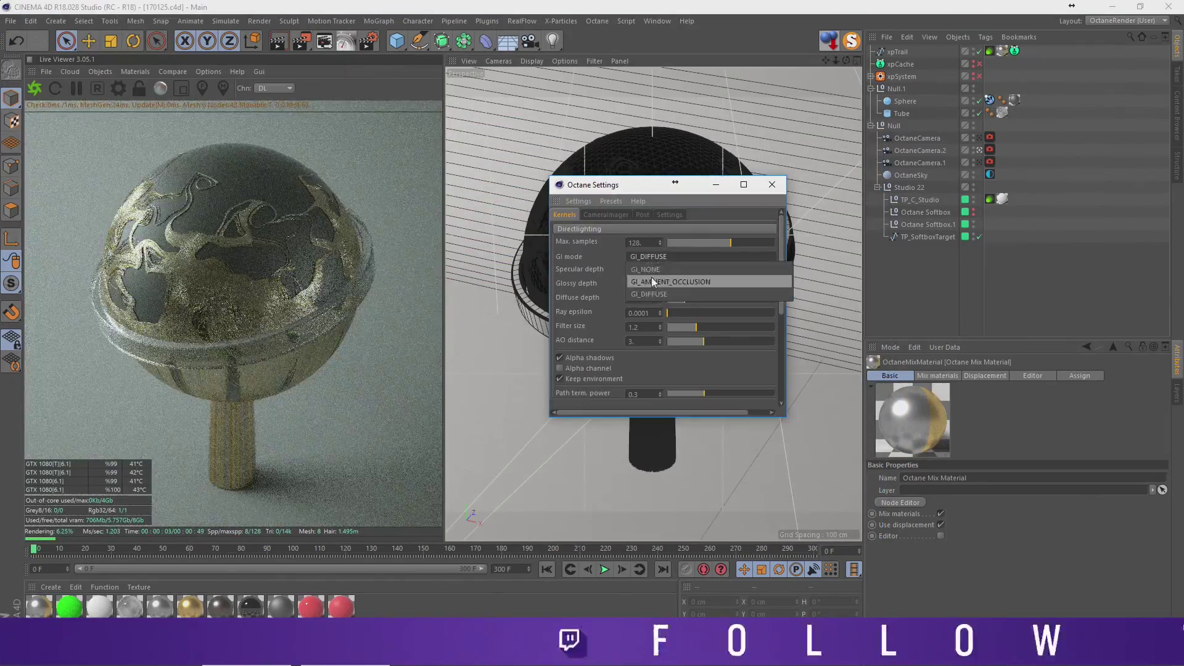
- Keep GI mode on GI_DIFFUSE, lock the live render view, and close Octane settings
click(649, 294)
click(989, 175)
click(139, 89)
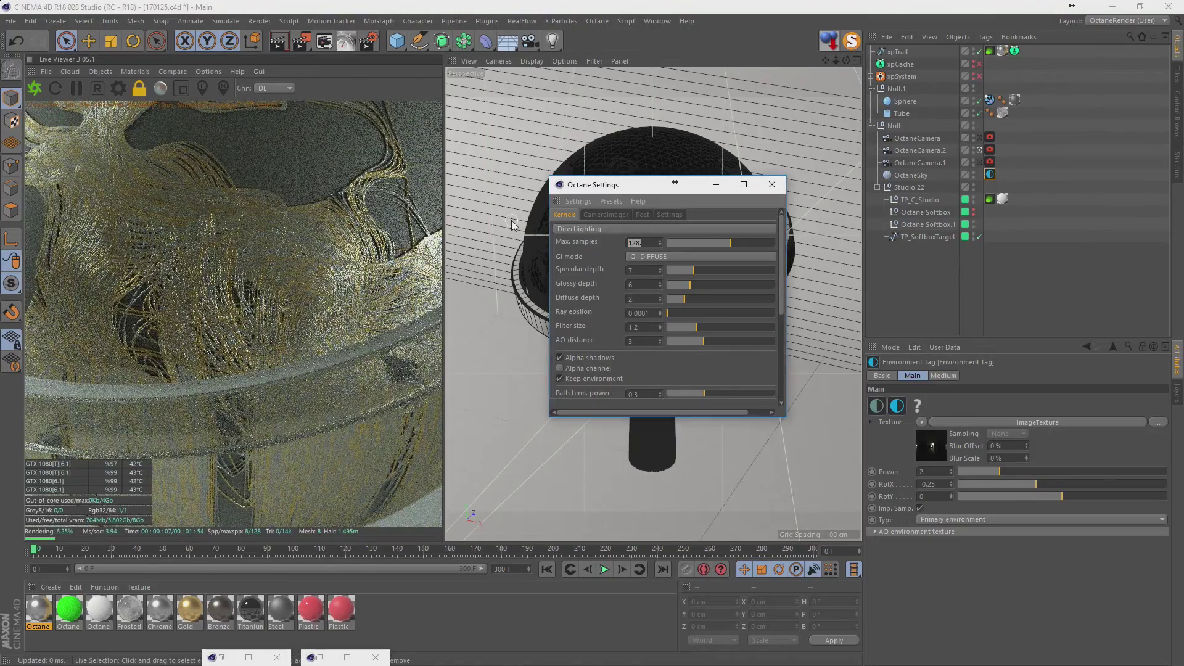
click(905, 101)
- Make OctaneCamera.2 the active view and bring up the render output settings
click(771, 184)
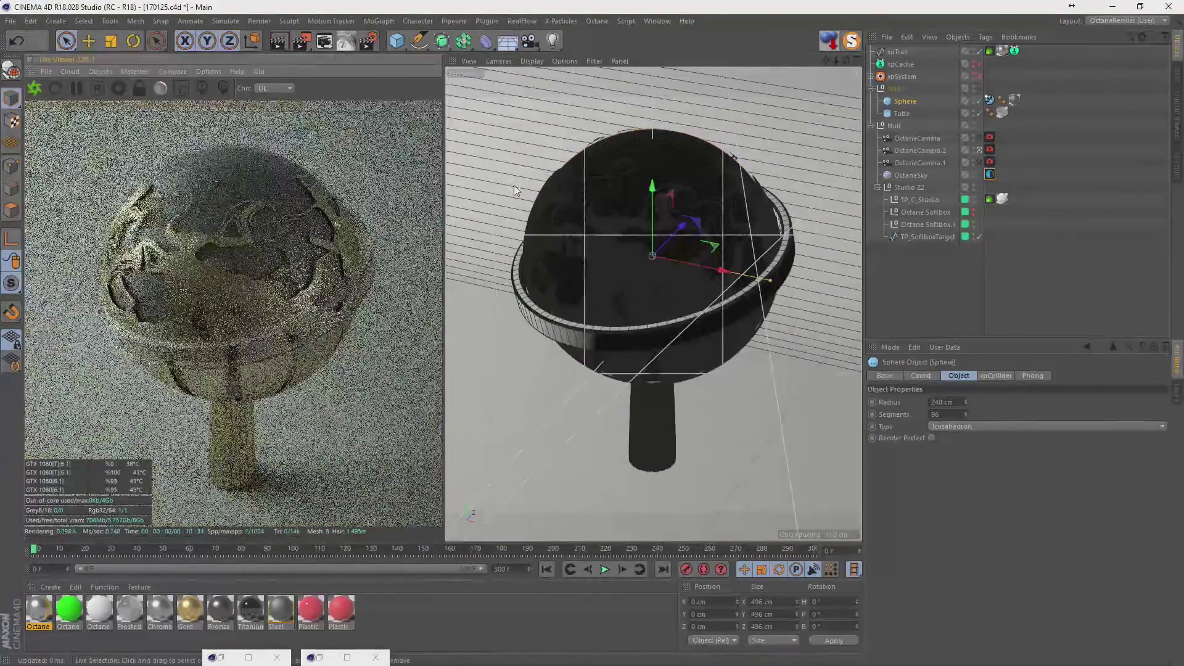
click(920, 151)
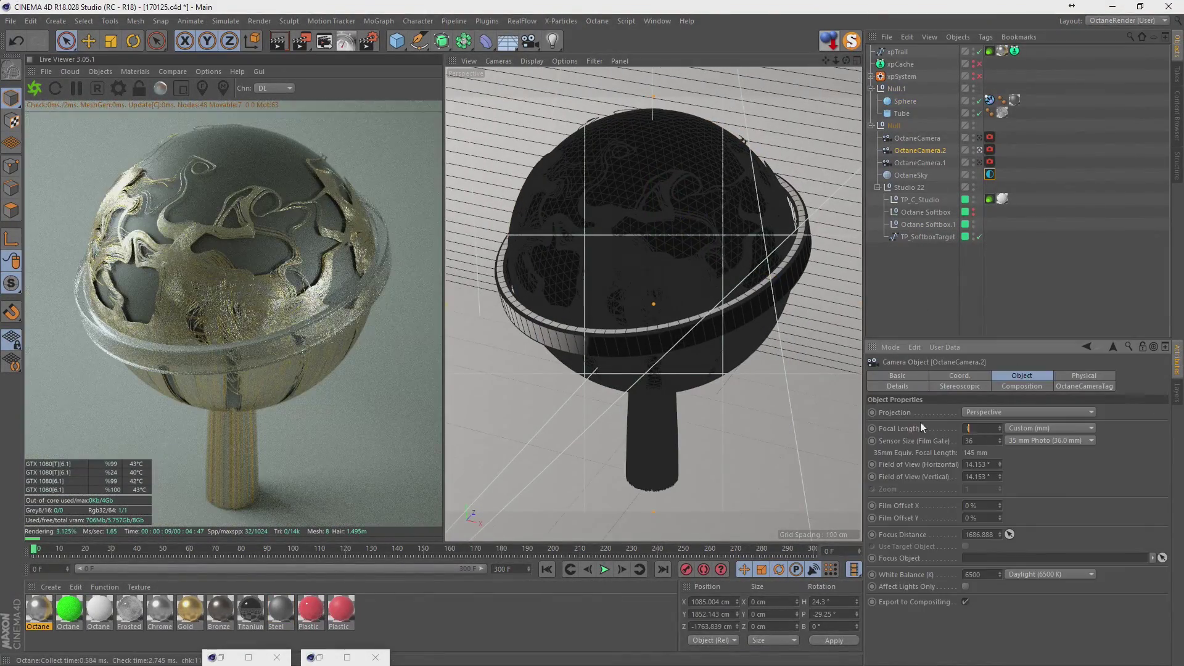
click(324, 41)
- Save the output as Render_NailedIt_Rev_01_FinalRender and render the final image with Shift+R
click(312, 257)
click(762, 268)
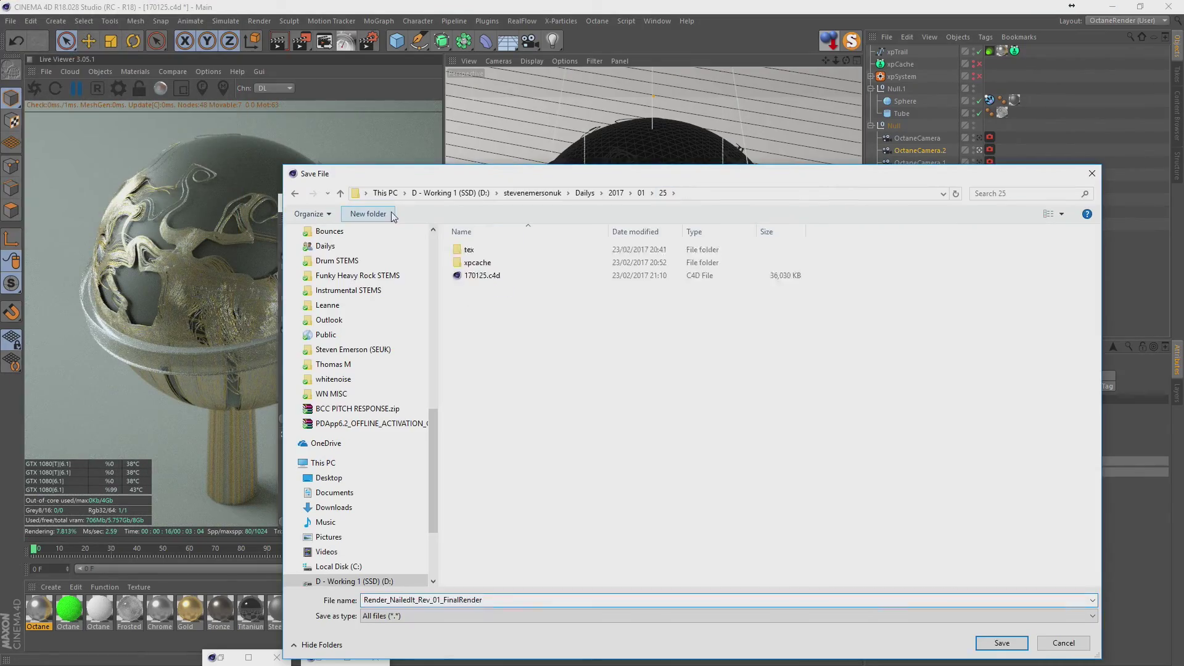
key(Return)
click(778, 203)
key(shift+r)
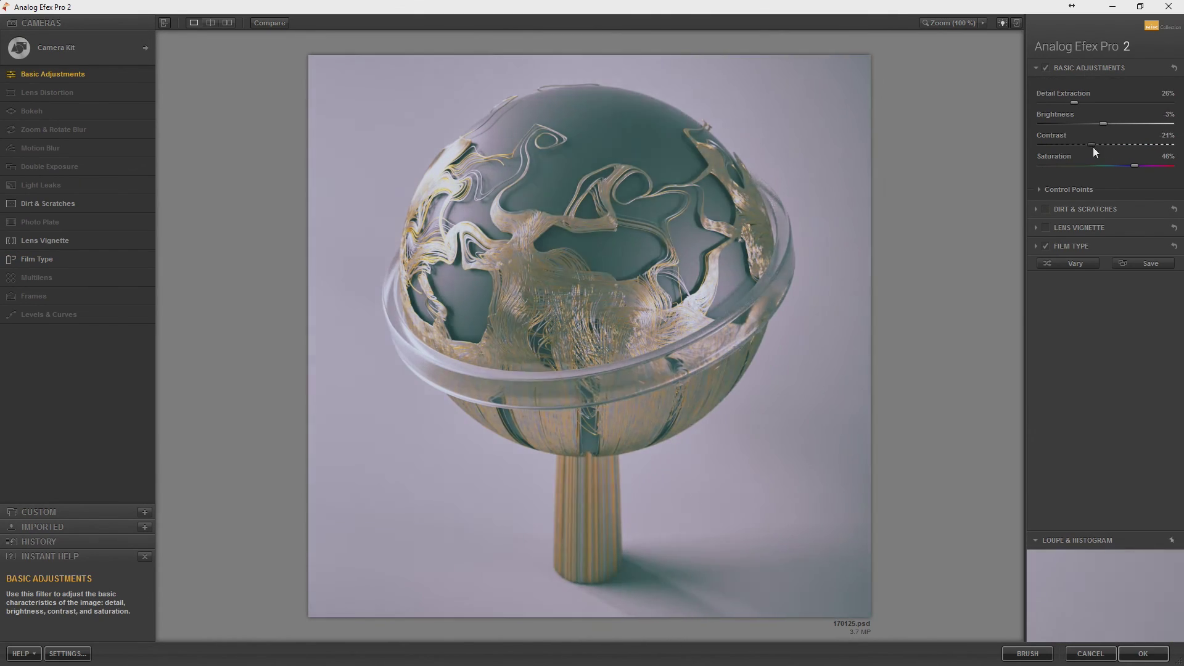
- Enable and adjust a lens vignette, then add a Camera Kit Bokeh blur centred on the sphere
click(1080, 228)
drag(1083, 139, 1097, 140)
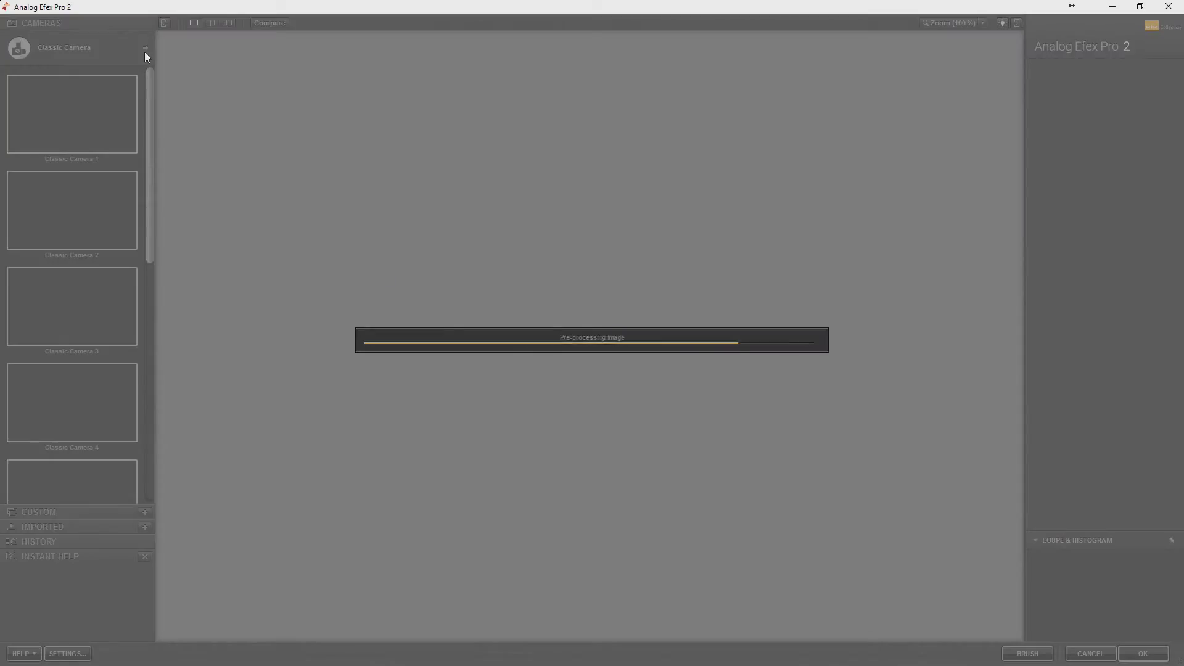
click(145, 47)
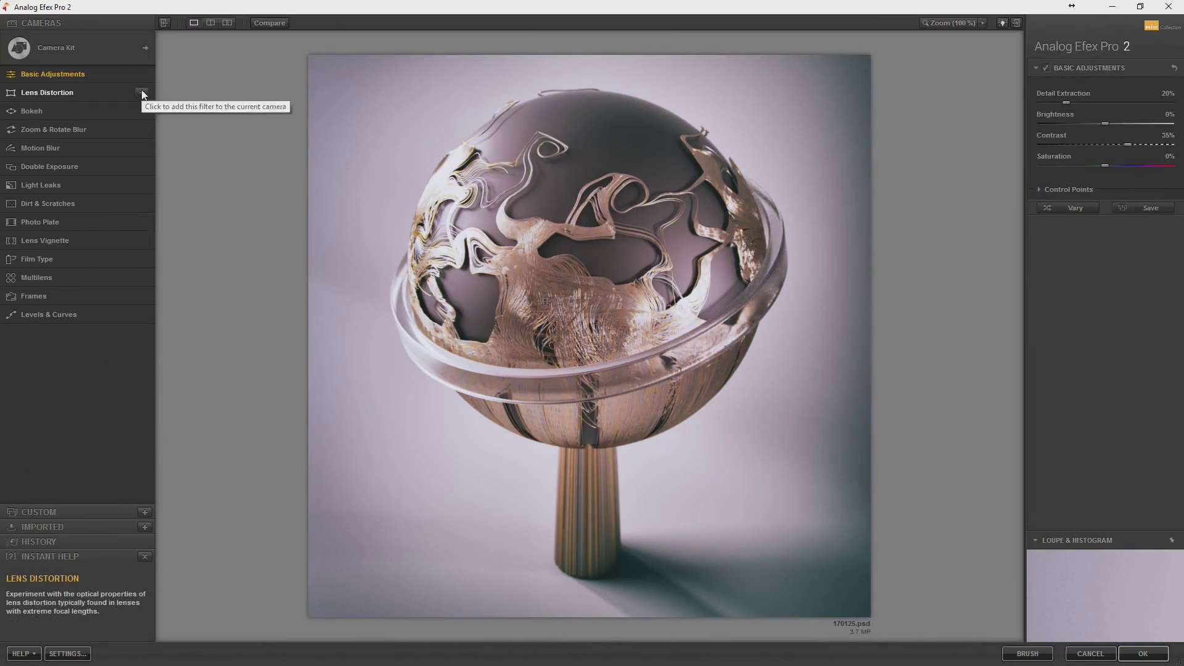
click(31, 111)
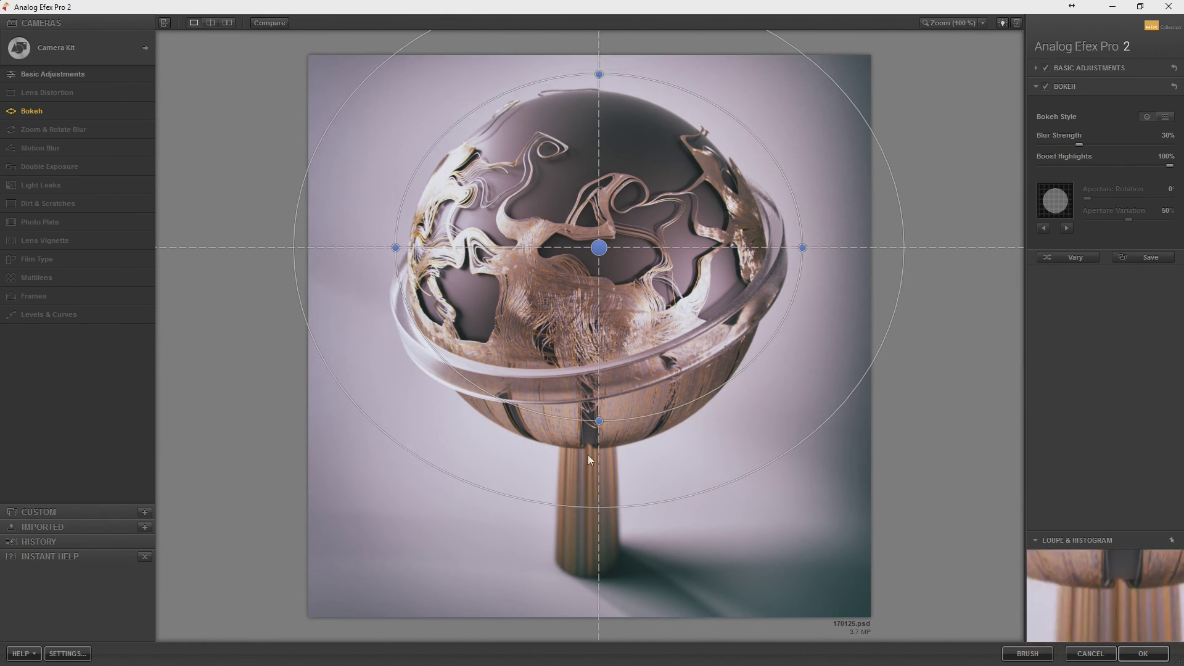